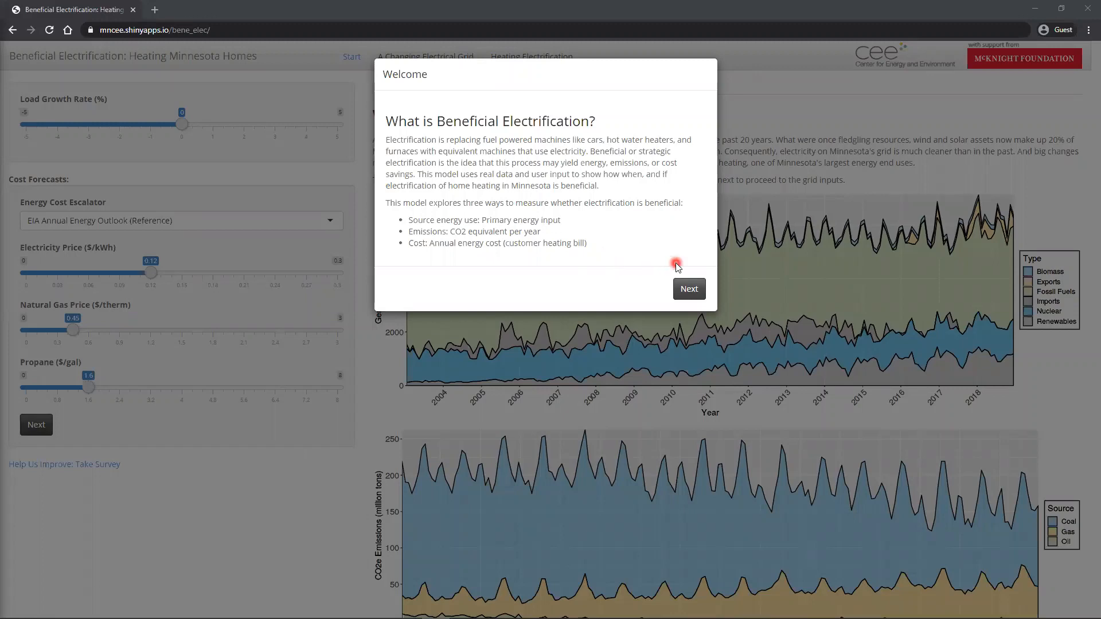
# Go through the welcome introduction and instructions, and look over the historical generation and emissions charts.
pyautogui.click(692, 290)
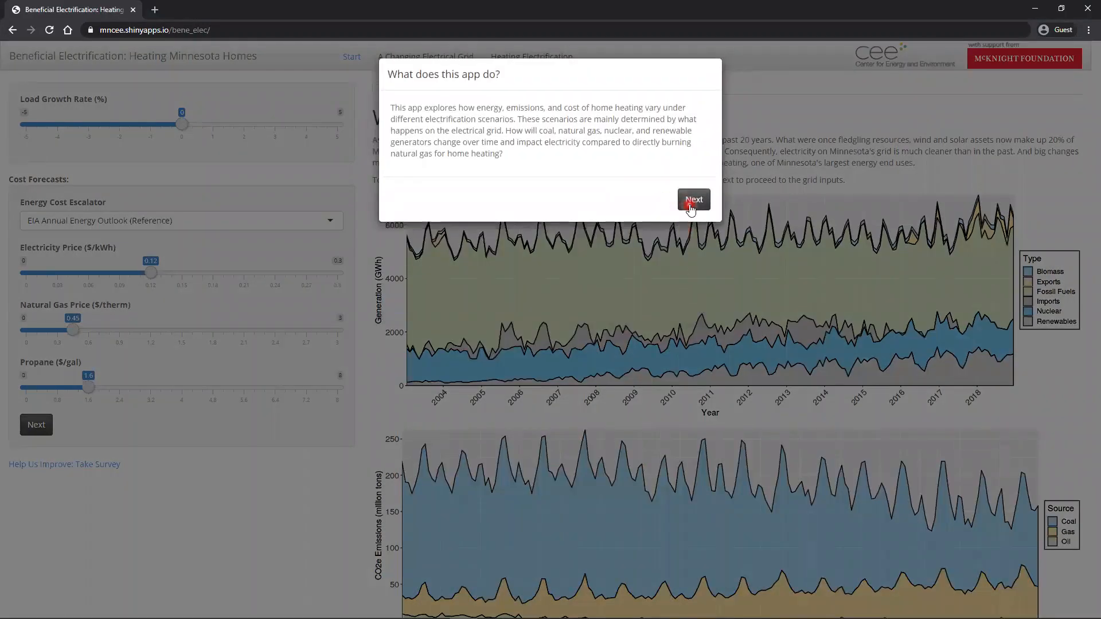
pyautogui.click(691, 207)
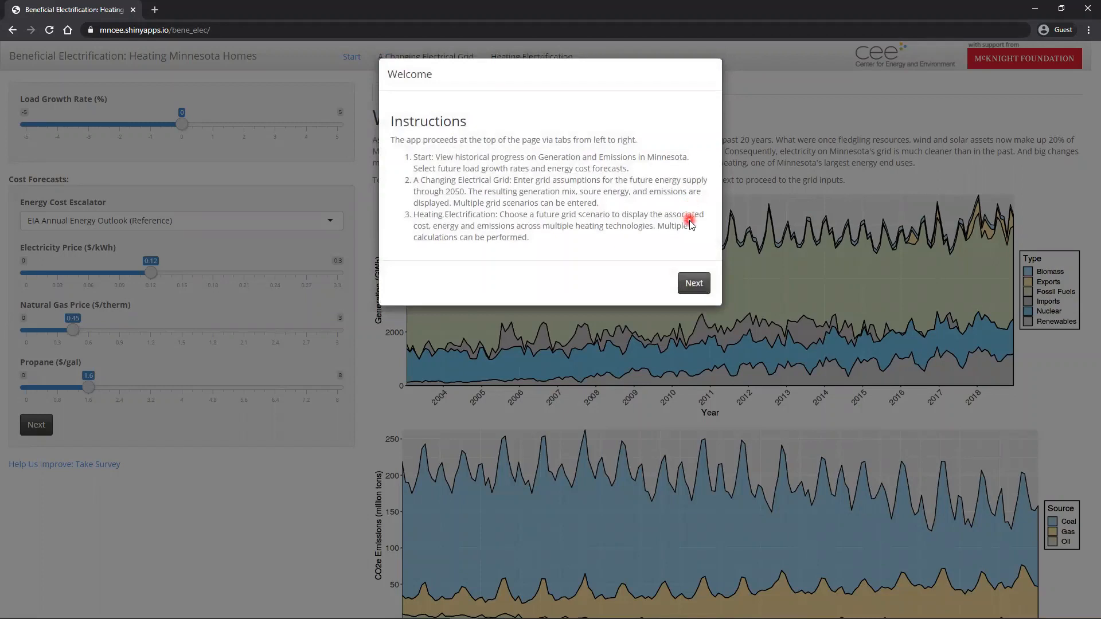
pyautogui.click(701, 284)
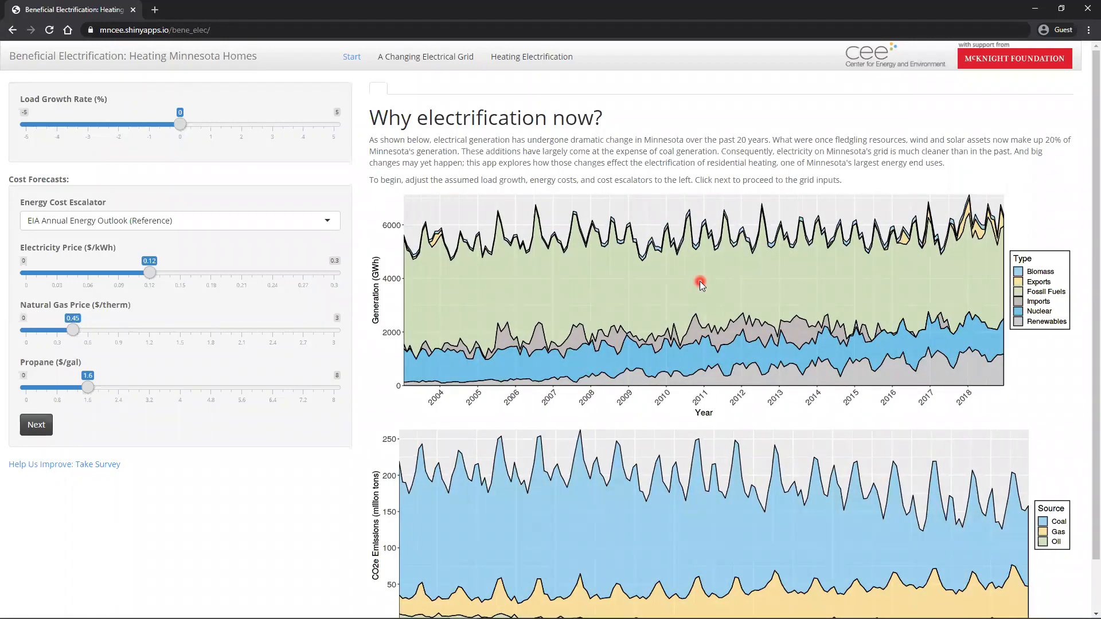
pyautogui.scroll(-1, 694, 280)
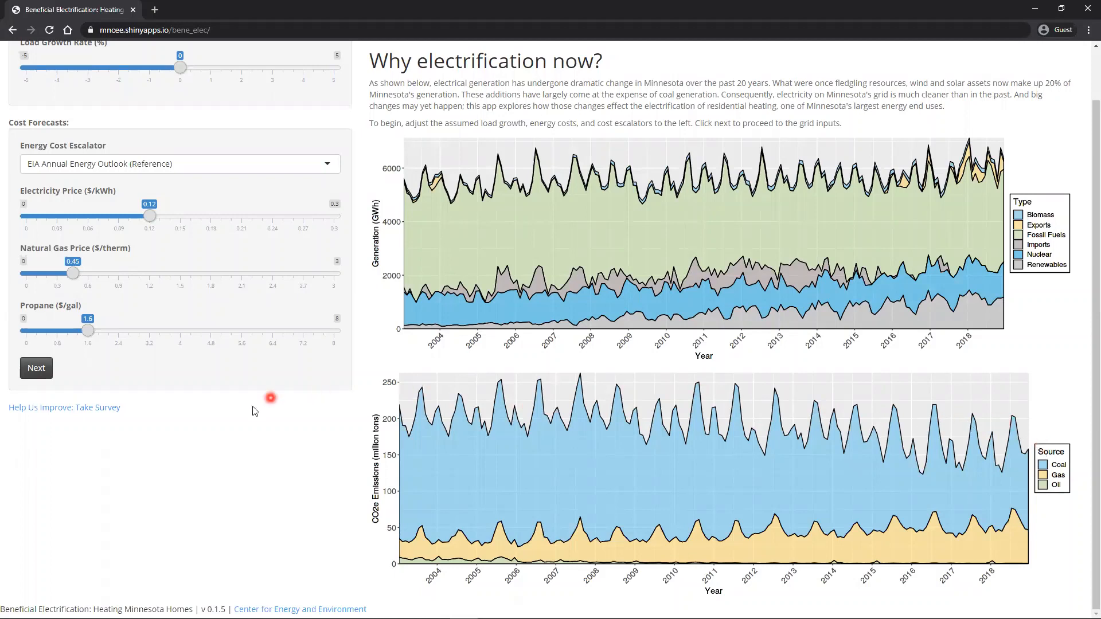
pyautogui.scroll(1, 255, 411)
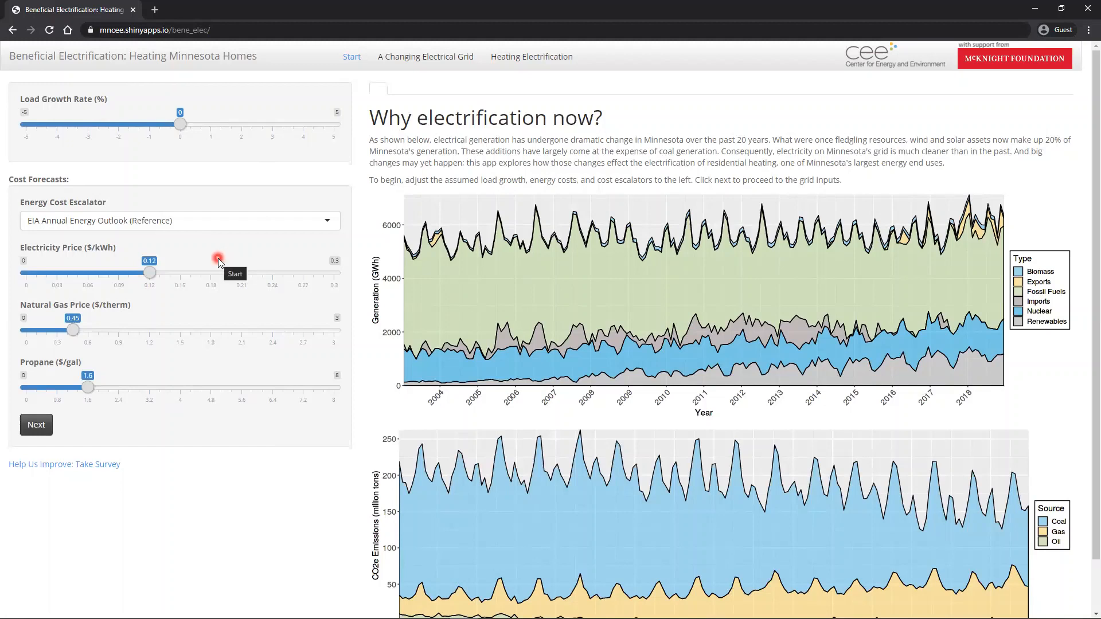
# Proceed to the Grid 1 scenario and include both coal retirement options plus nuclear plant retirements in 01/2040.
pyautogui.click(37, 427)
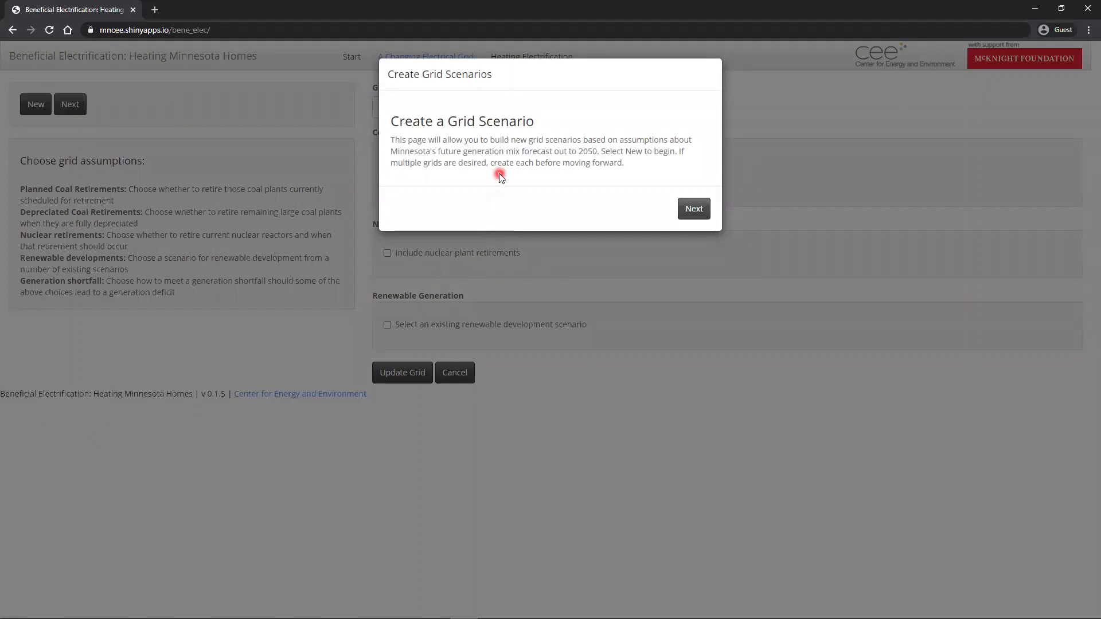
pyautogui.click(695, 209)
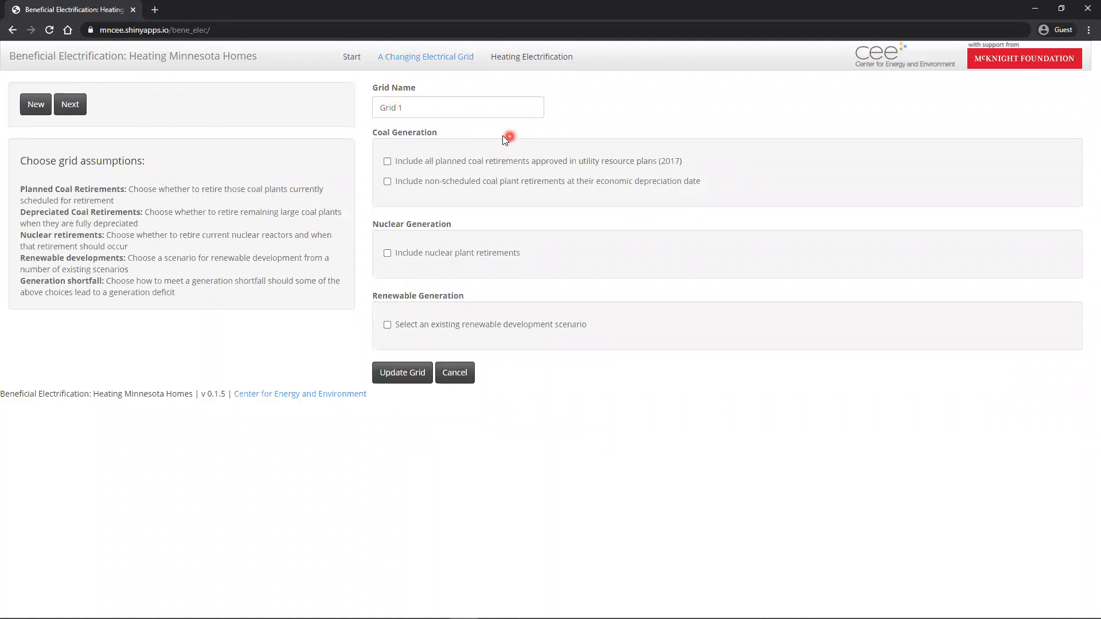
pyautogui.click(453, 163)
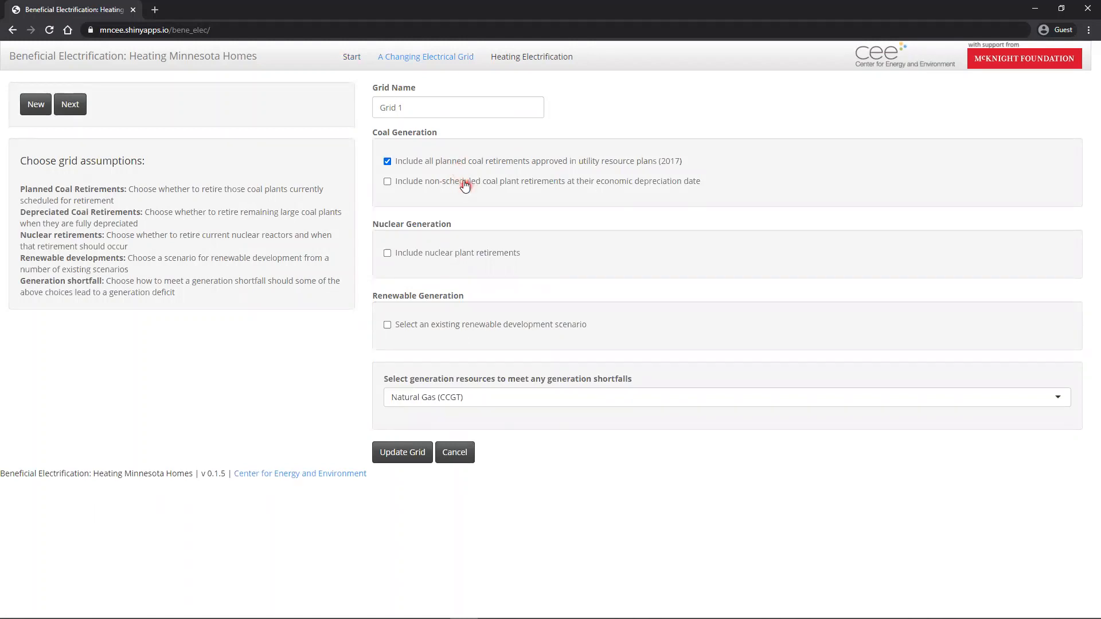
pyautogui.click(463, 181)
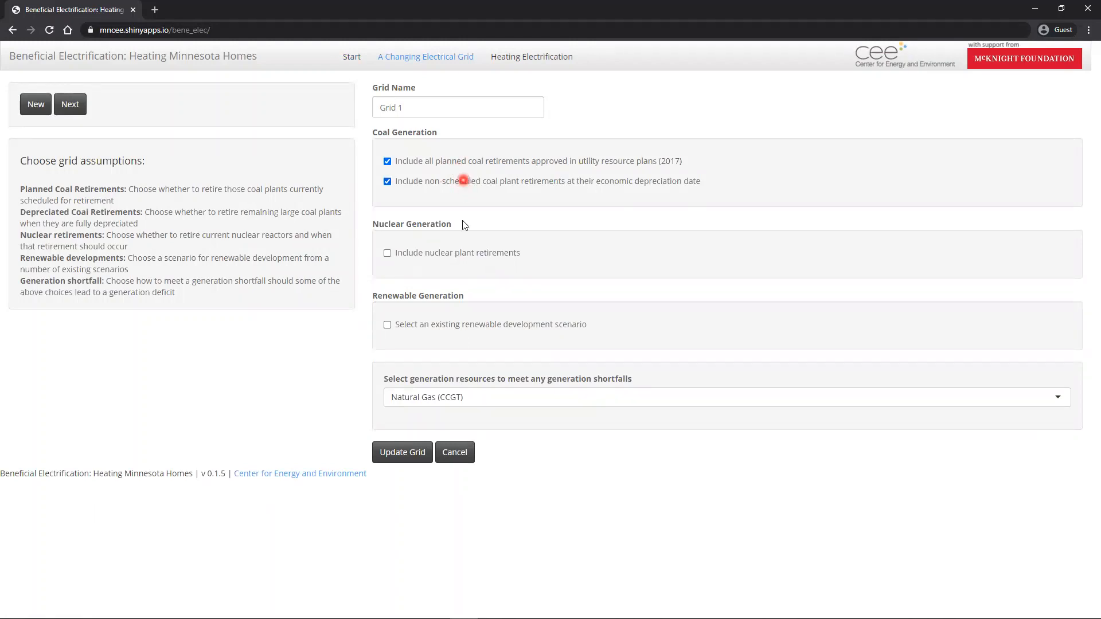
pyautogui.click(467, 254)
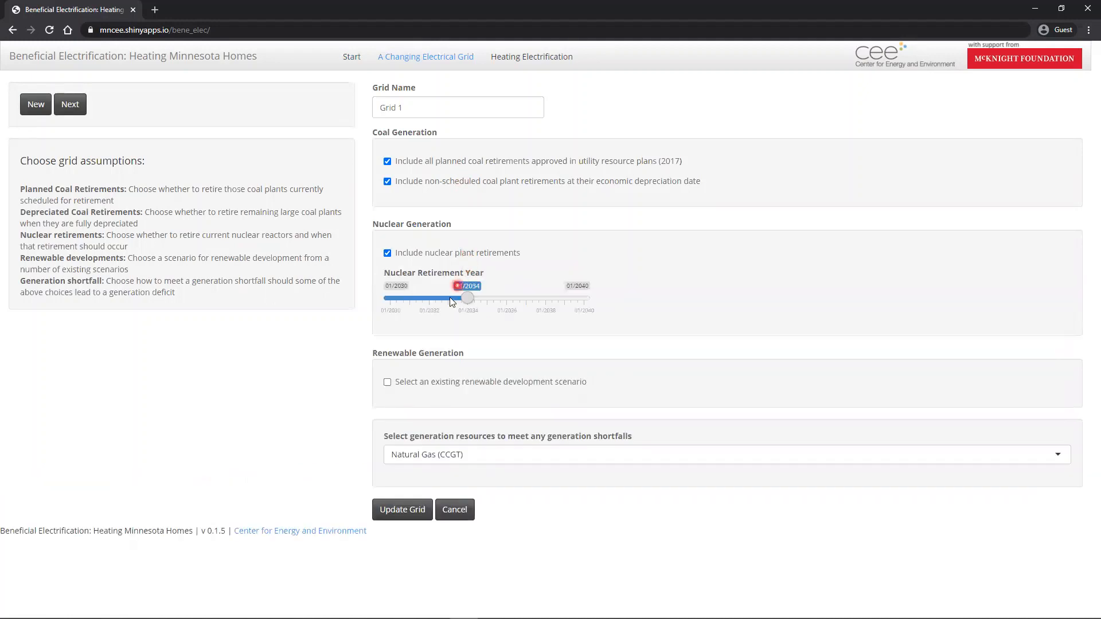
pyautogui.moveTo(470, 306); pyautogui.dragTo(594, 310)
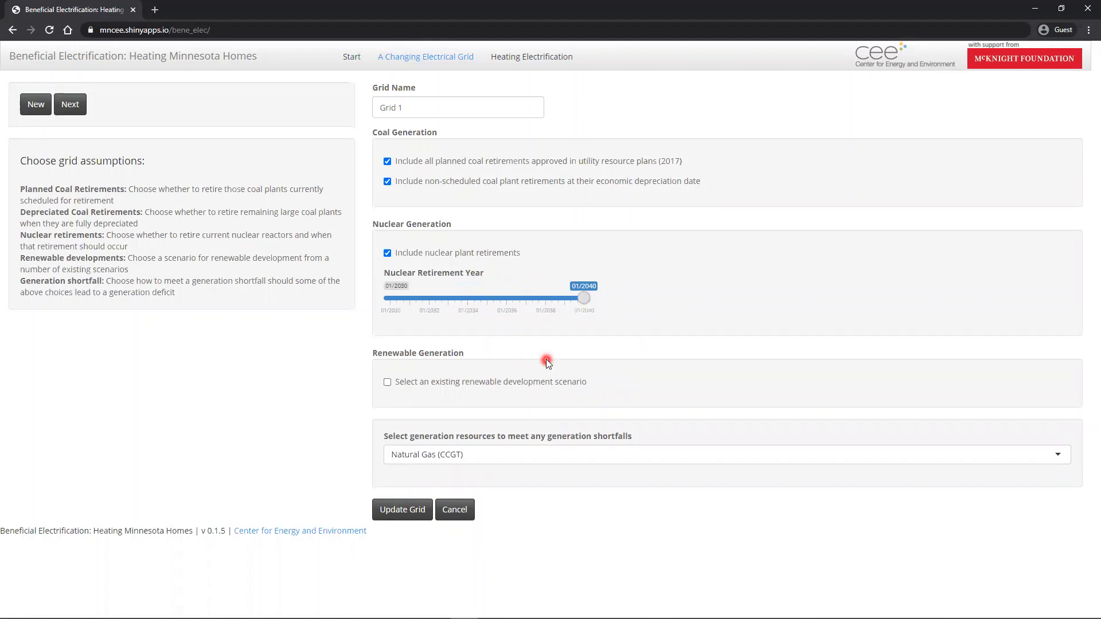
# Include the Approved MN Utility IRP (2017) renewable development scenario, keeping Natural Gas (CCGT) as the resource for generation shortfalls.
pyautogui.click(541, 383)
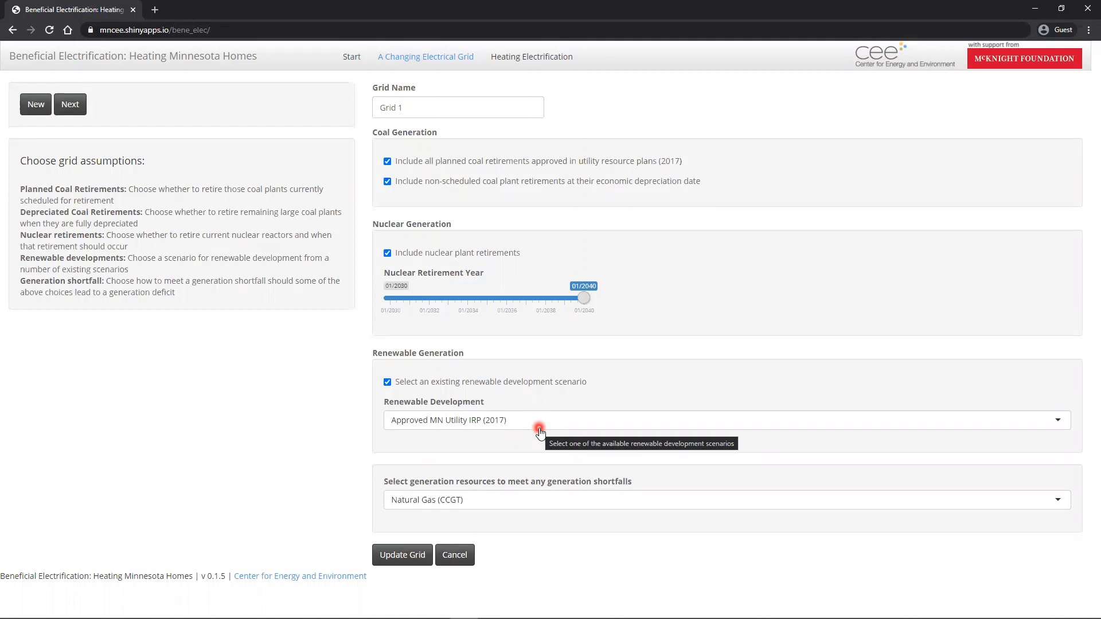
pyautogui.click(540, 424)
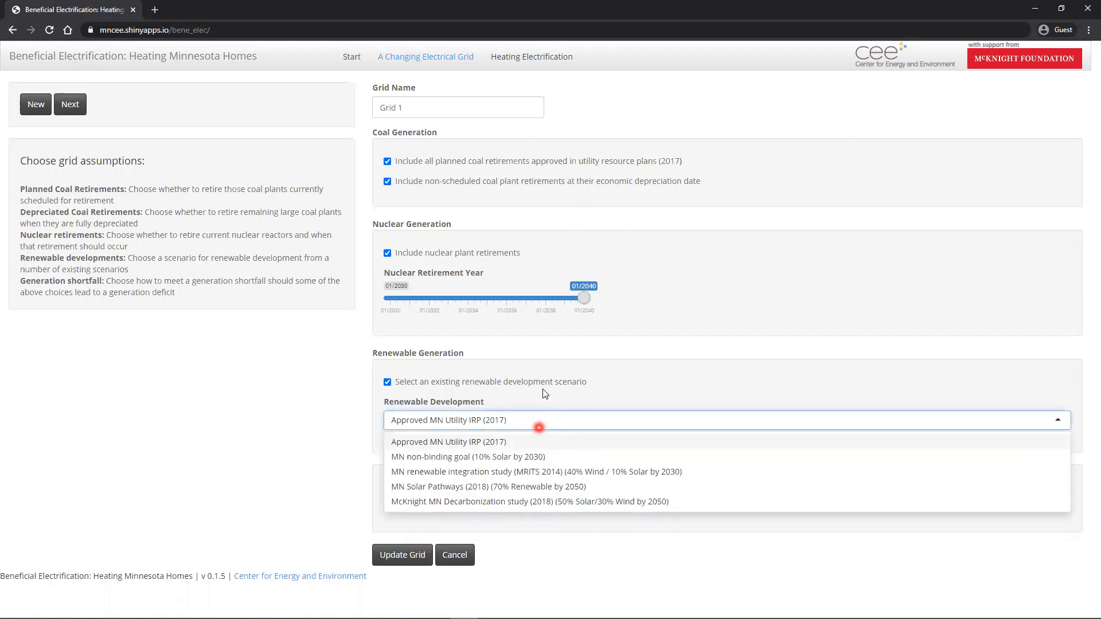
pyautogui.click(549, 372)
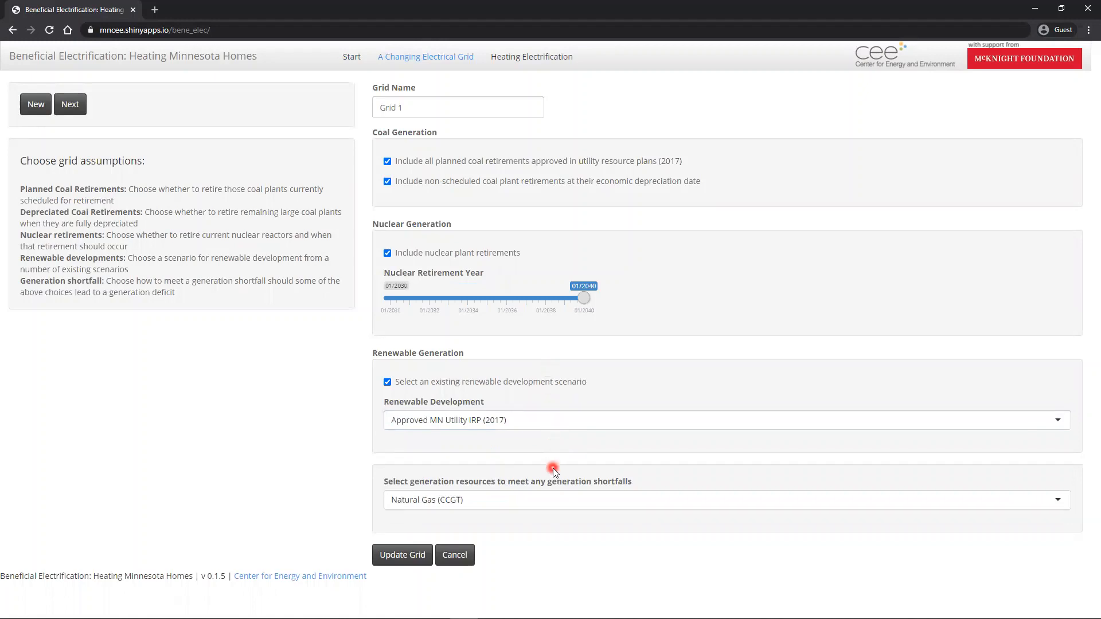
pyautogui.click(549, 499)
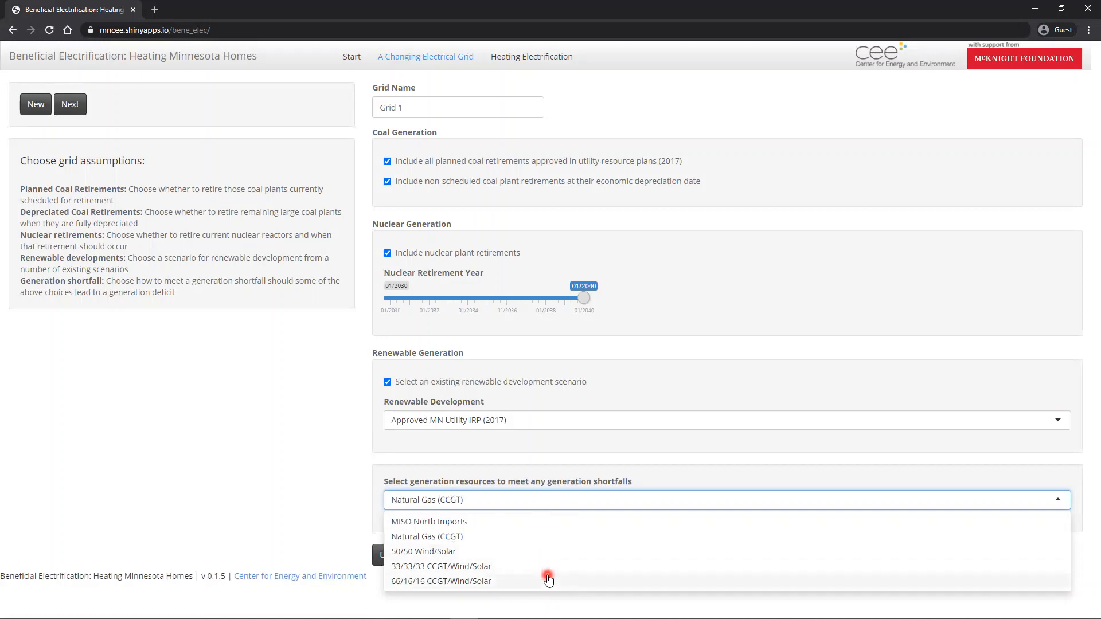
pyautogui.click(580, 456)
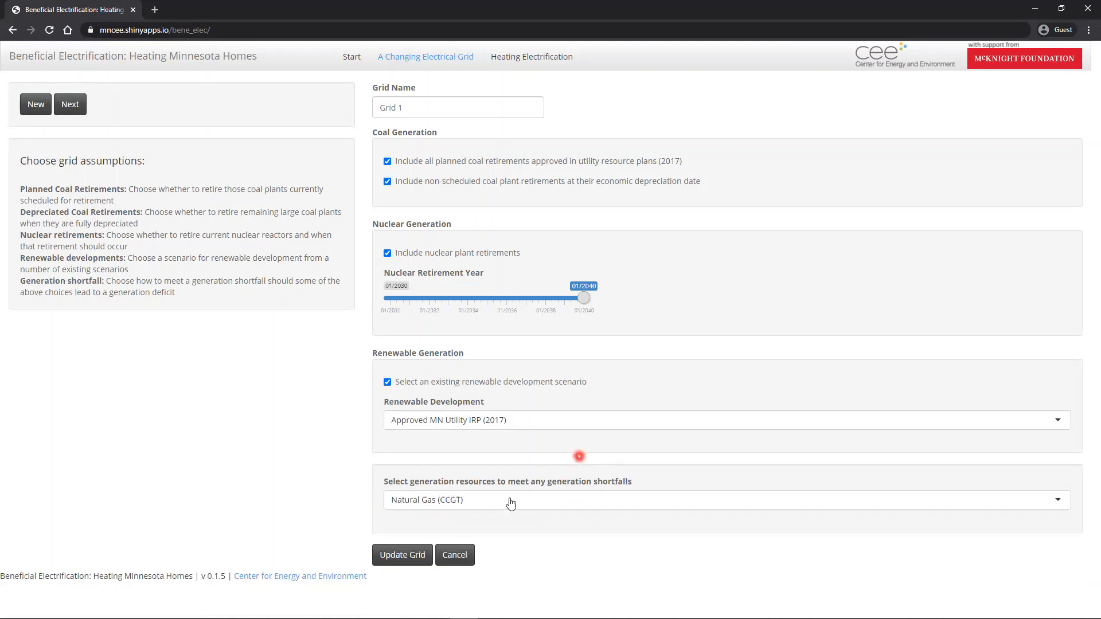
# Update the grid with the chosen assumptions and view its source energy and emissions charts.
pyautogui.click(394, 557)
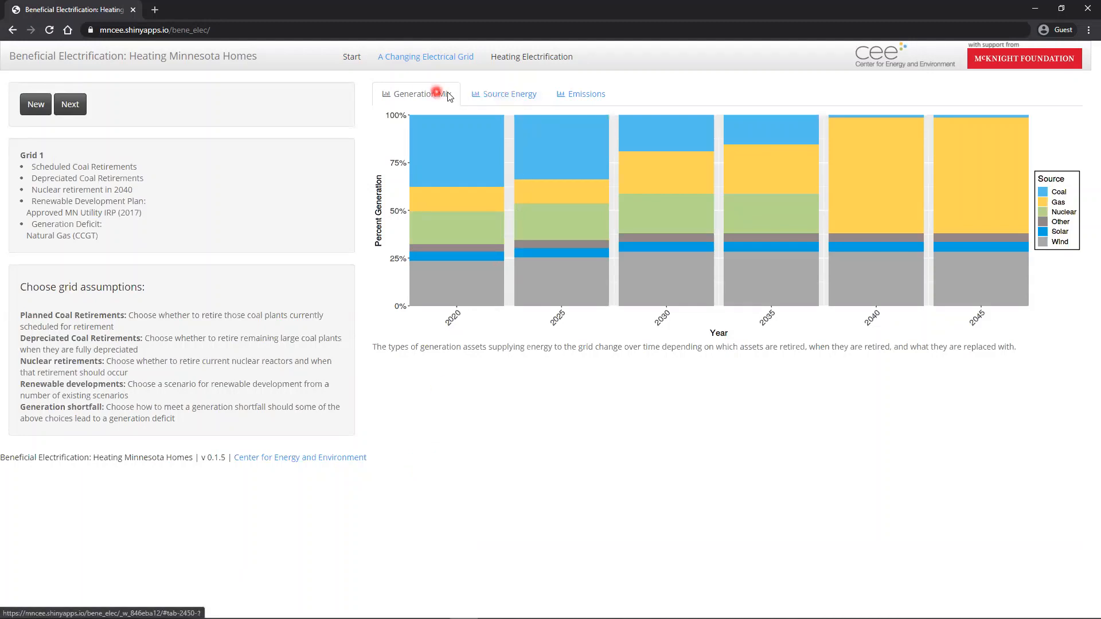
pyautogui.click(490, 100)
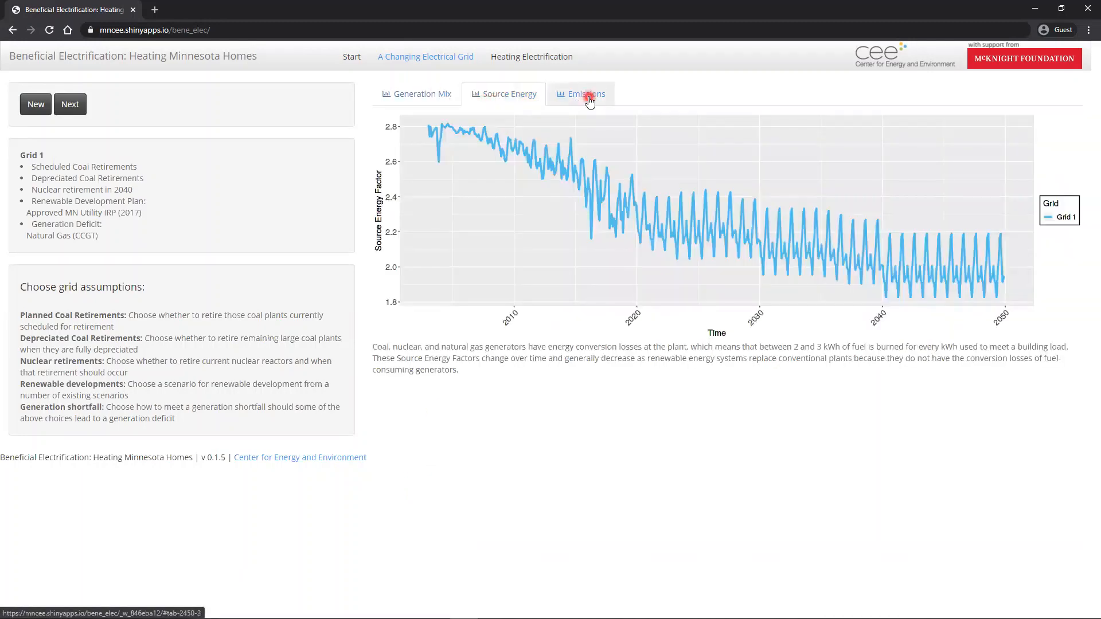
pyautogui.click(588, 96)
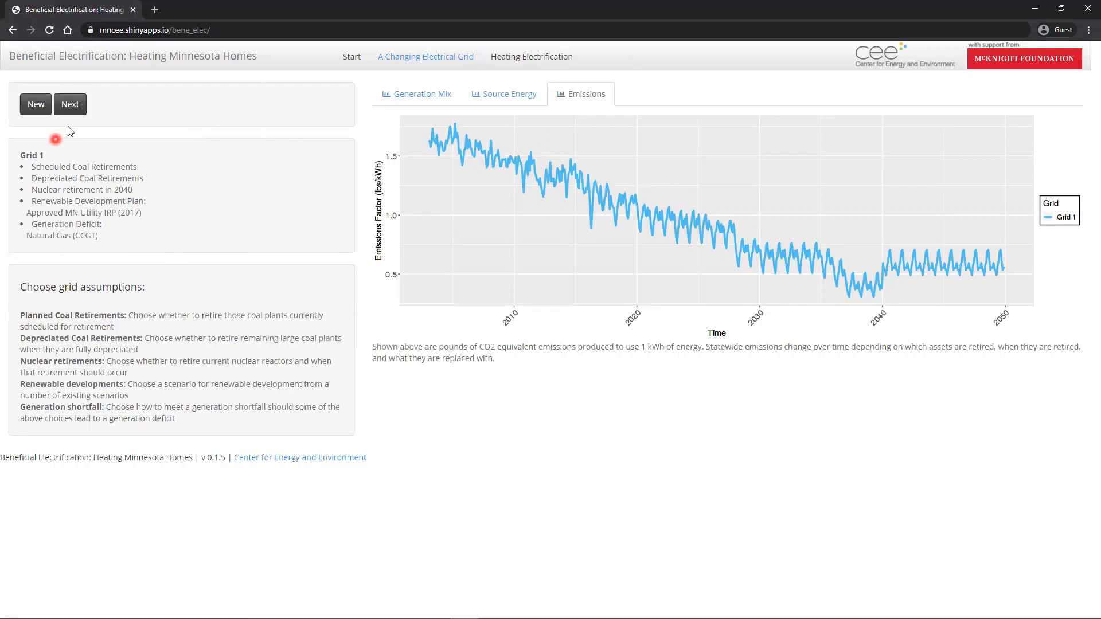
# Proceed to heating electrification and calculate the results for Grid 1 with install year 2018.
pyautogui.click(71, 106)
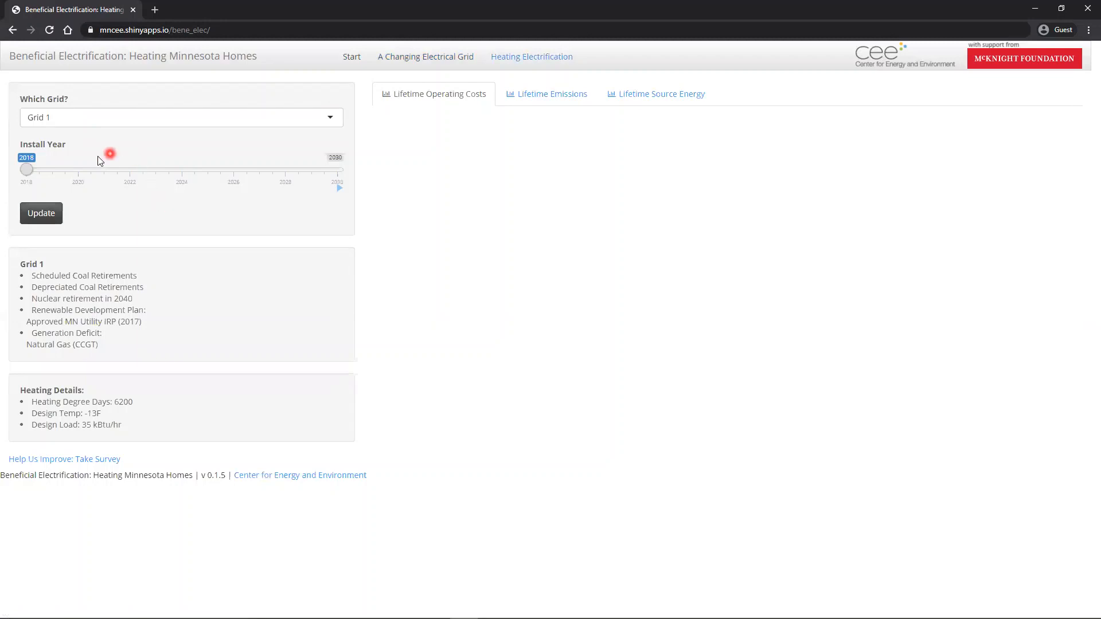
pyautogui.click(80, 116)
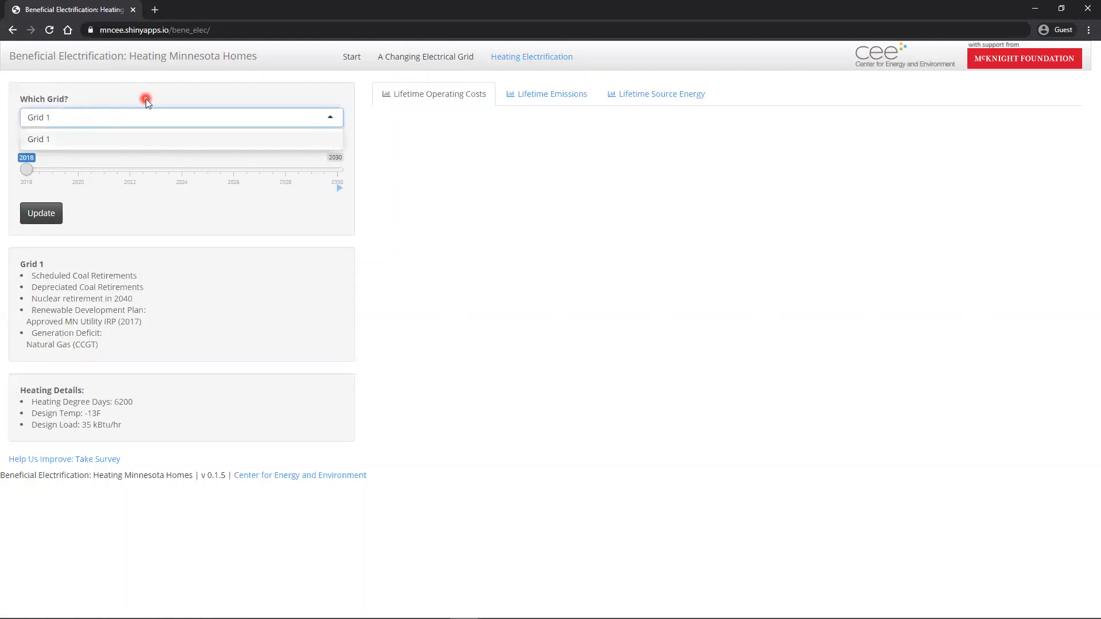
pyautogui.click(128, 97)
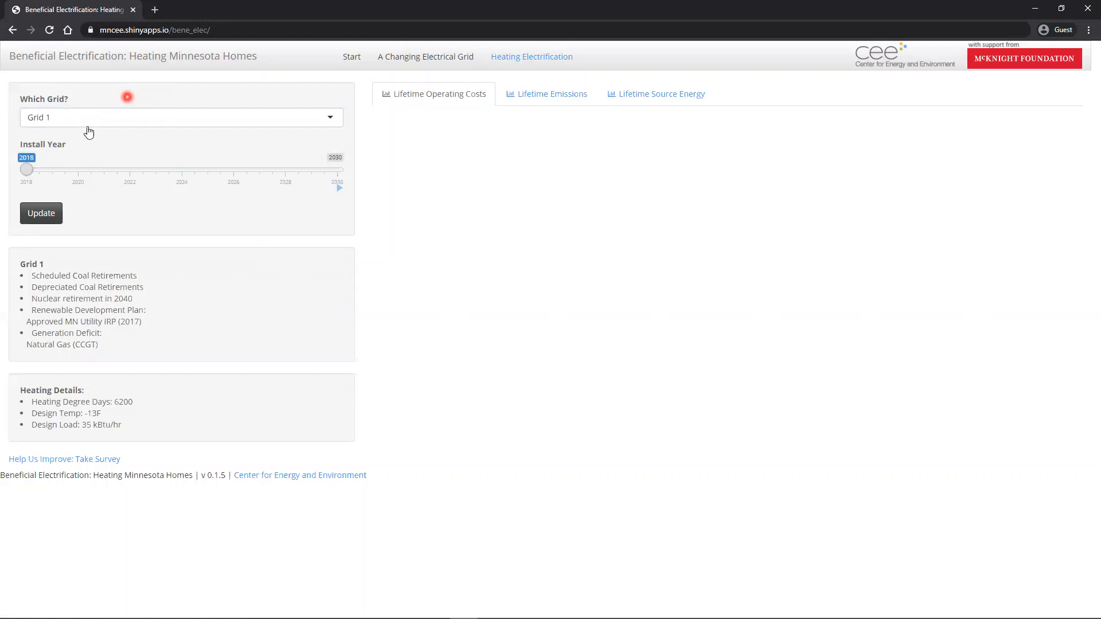
pyautogui.click(42, 213)
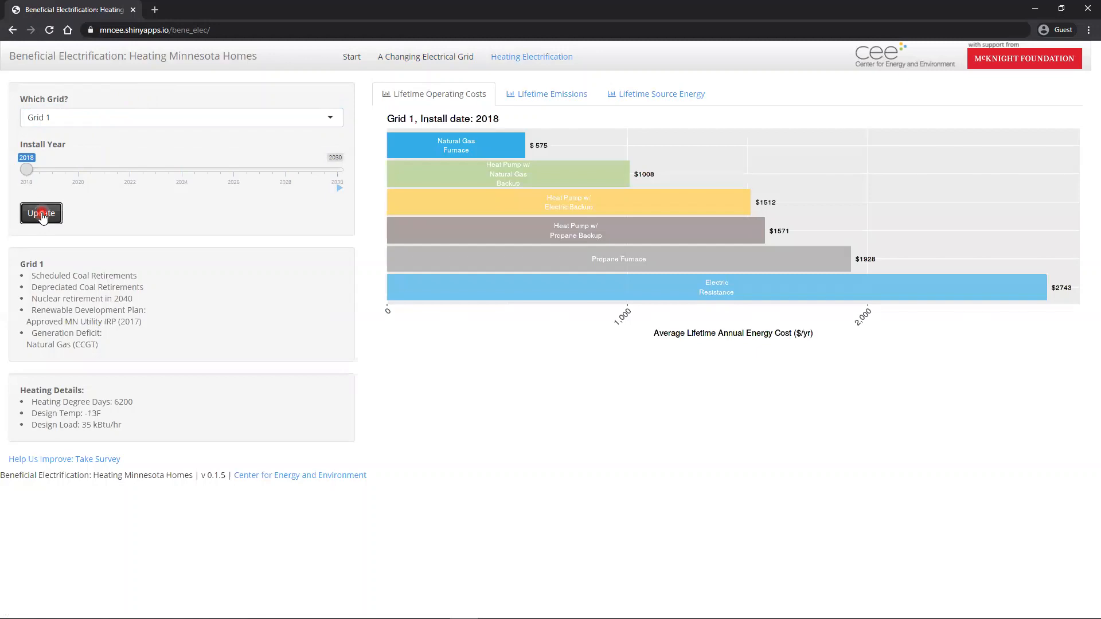
pyautogui.click(56, 215)
# Compare the heating technologies across the lifetime emissions, source energy and operating cost charts for Grid 1.
pyautogui.click(556, 93)
pyautogui.click(655, 98)
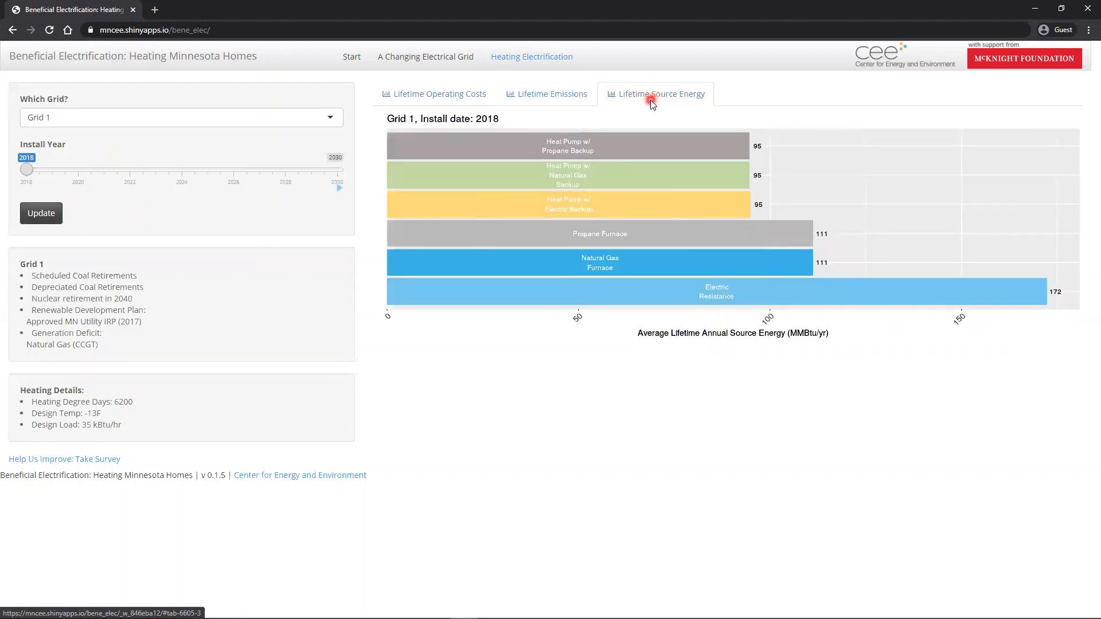
pyautogui.click(428, 92)
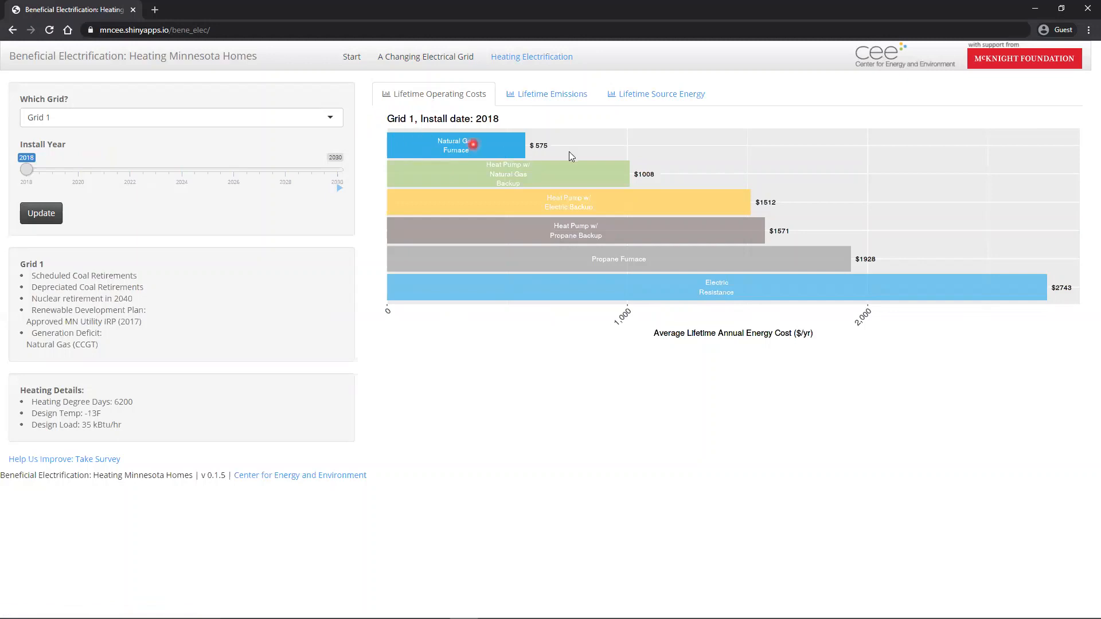
pyautogui.click(559, 94)
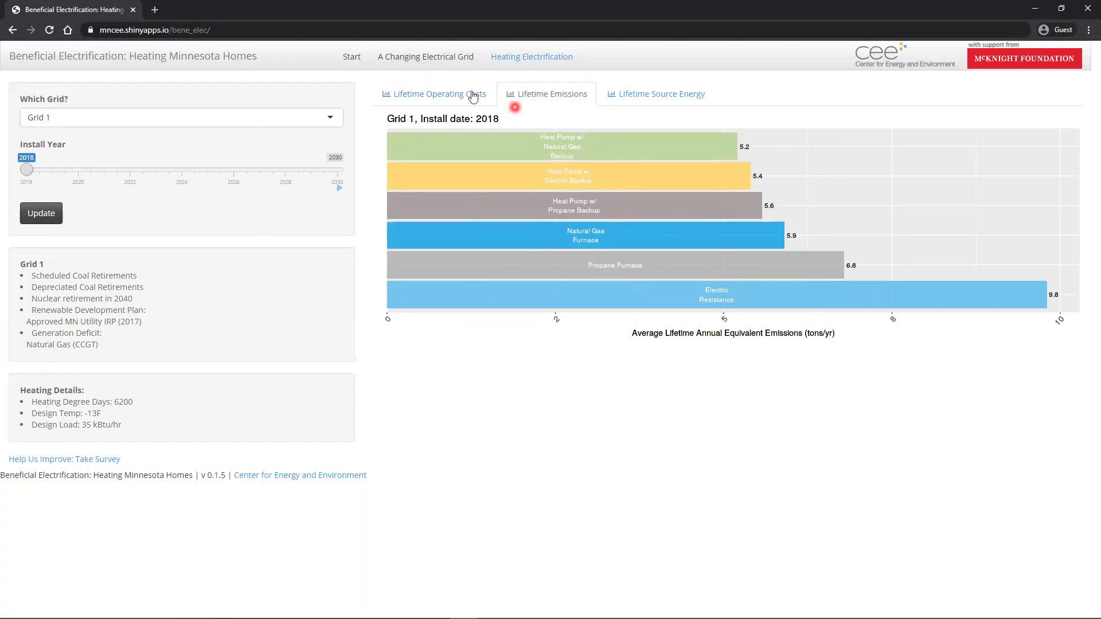
pyautogui.click(443, 95)
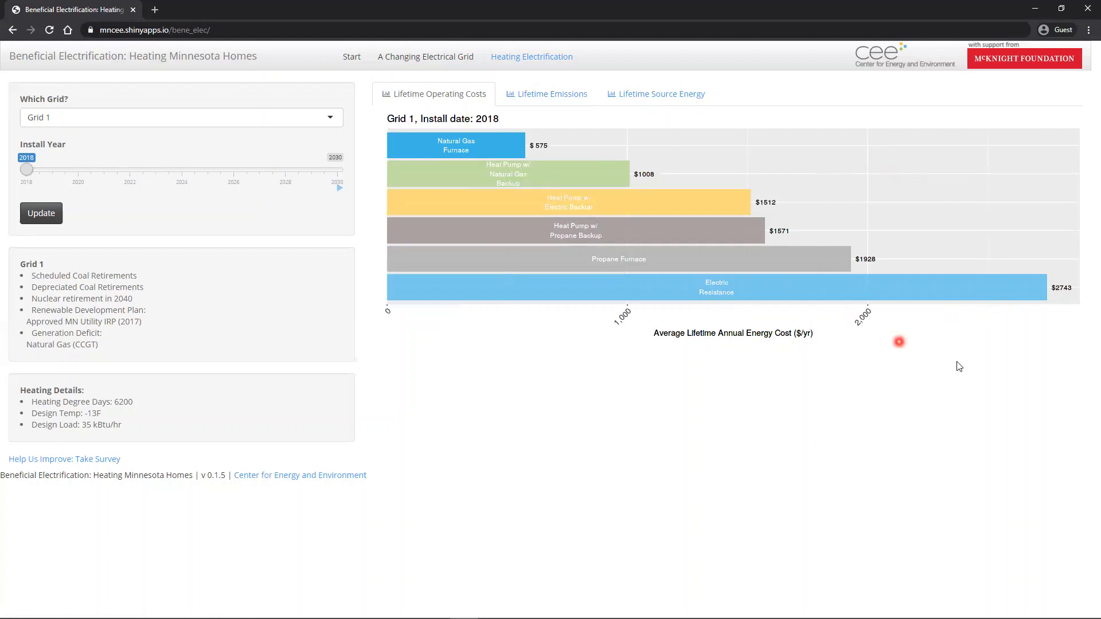
pyautogui.click(580, 101)
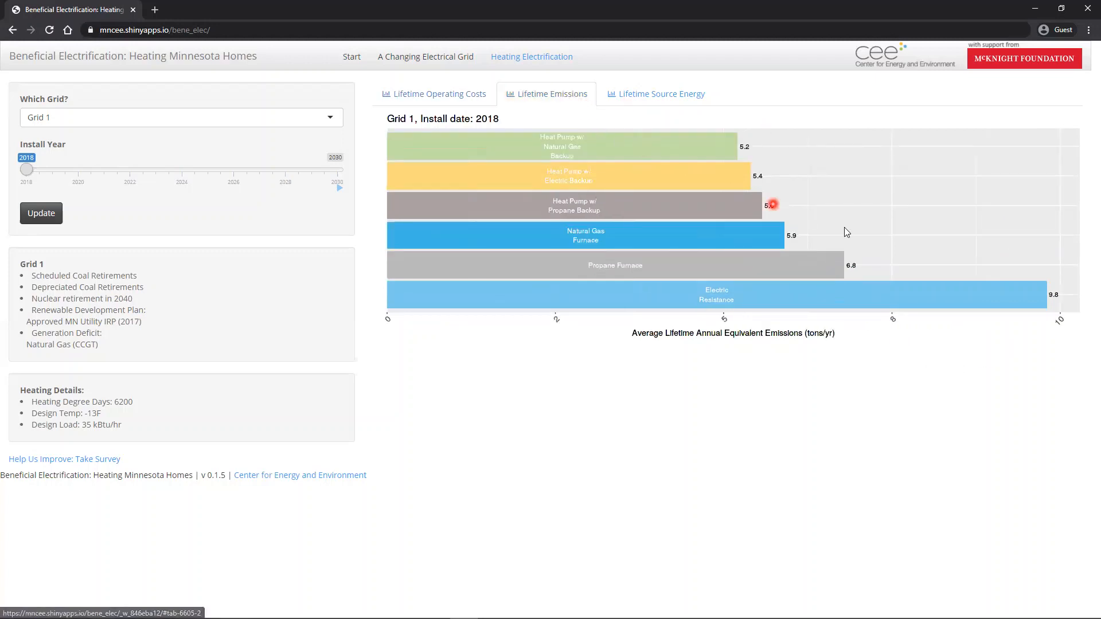